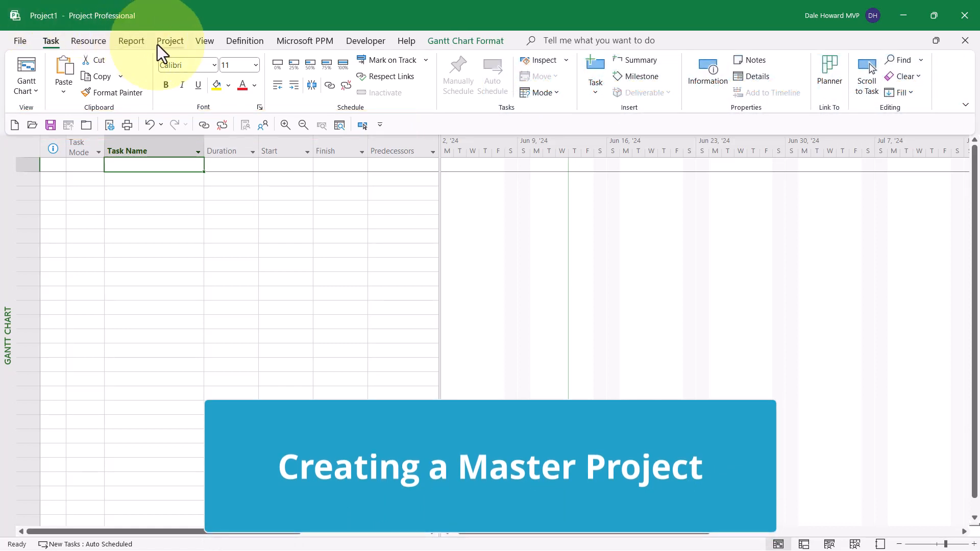
Step: Insert New Product 1, 2 and 3 Development.mpp from the New Product Program folder as linked subprojects in the blank project
{"action": "left_click", "coordinate": [182, 43]}
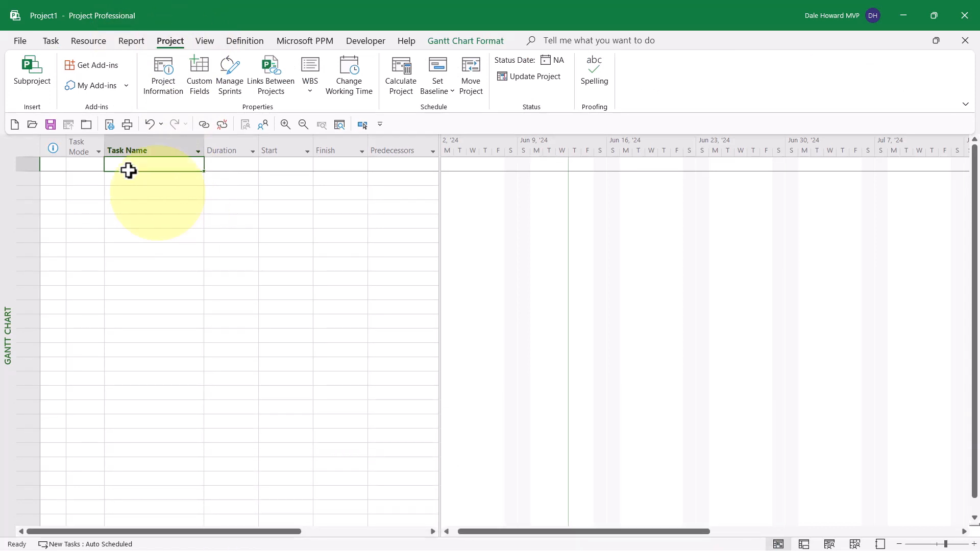
{"action": "left_click", "coordinate": [23, 64]}
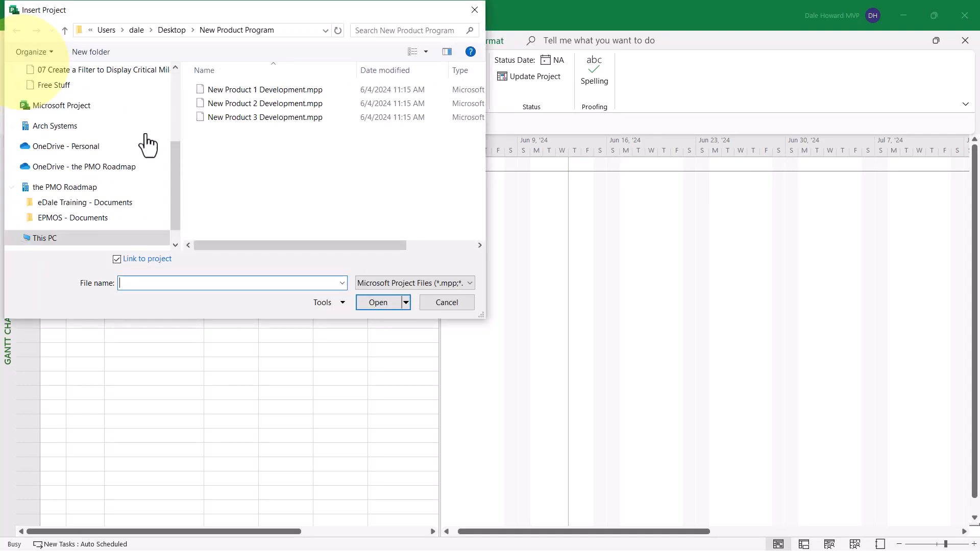
{"action": "left_click_drag", "start_coordinate": [347, 17], "coordinate": [454, 63]}
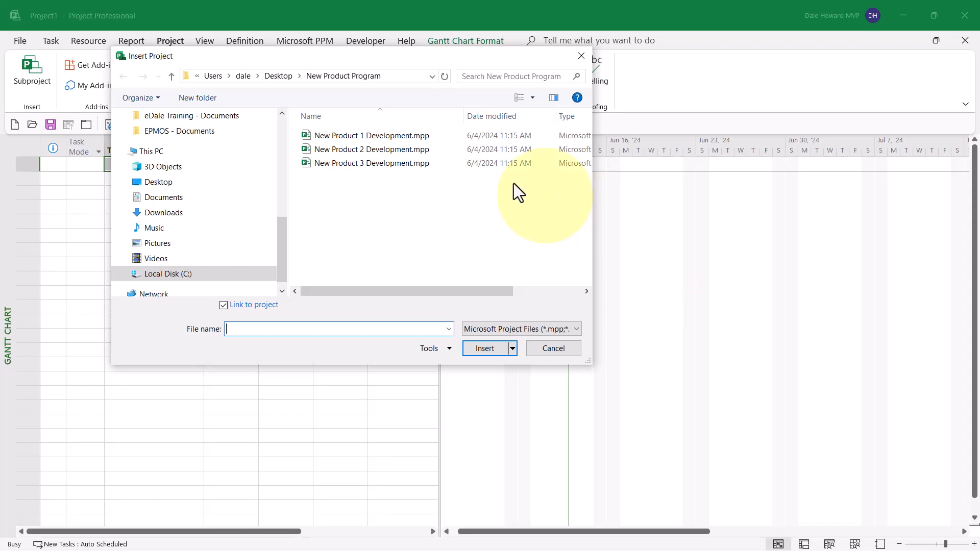
{"action": "left_click", "coordinate": [417, 139]}
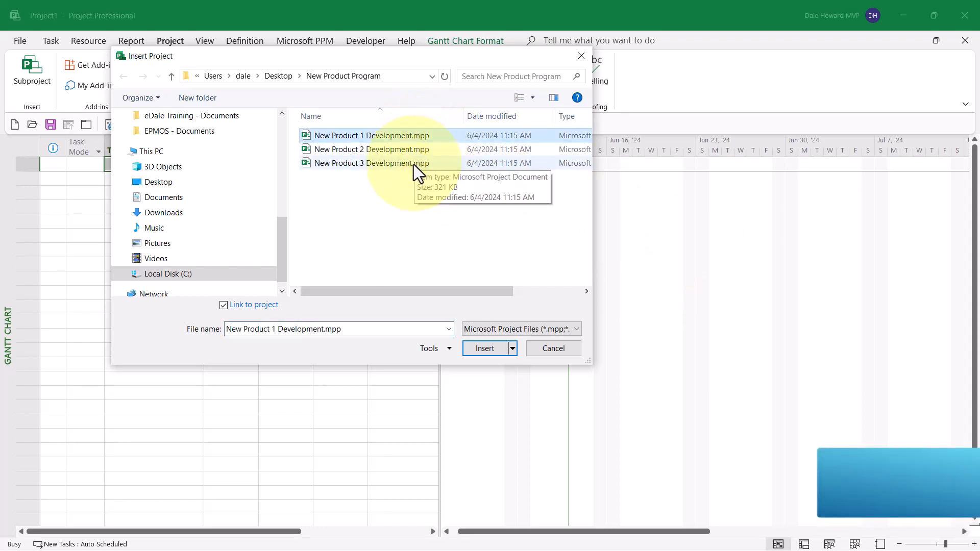
{"action": "left_click", "coordinate": [414, 165], "text": "shift"}
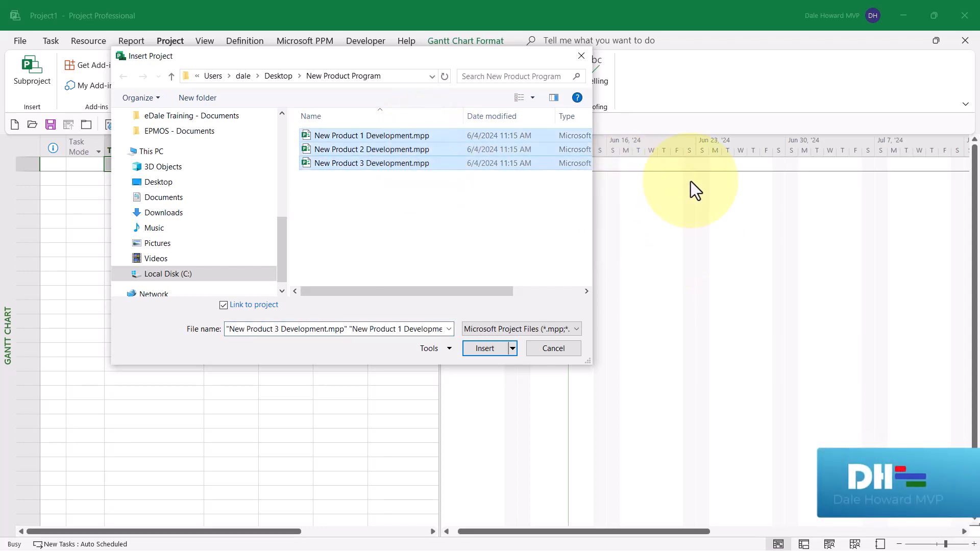
{"action": "left_click", "coordinate": [475, 350]}
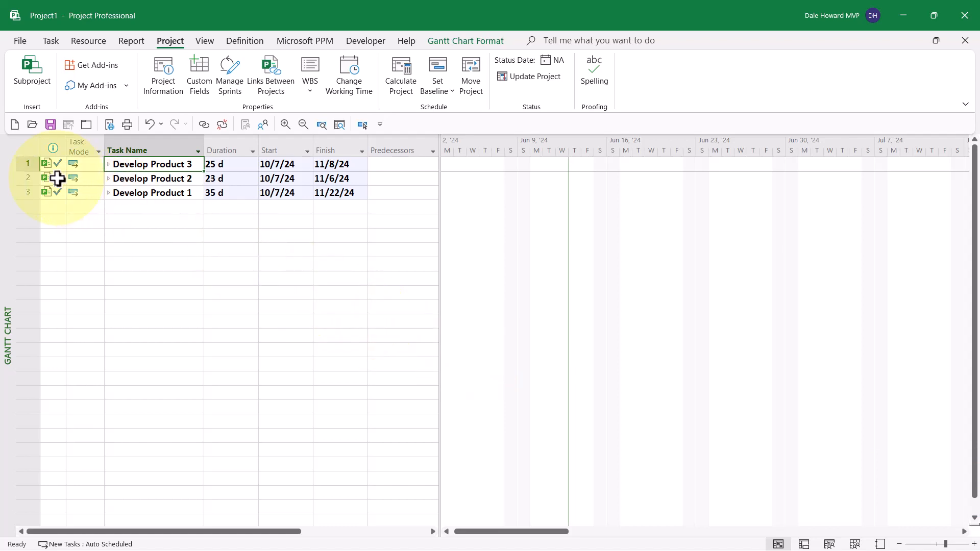
Step: Reorder the inserted subprojects so they run Develop Product 1, Develop Product 2, Develop Product 3
{"action": "left_click", "coordinate": [32, 192]}
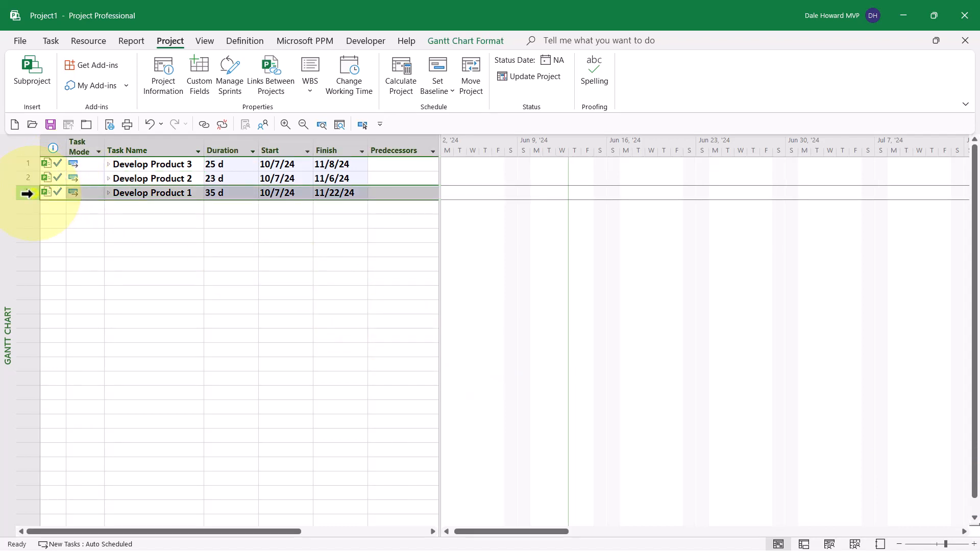
{"action": "left_click_drag", "start_coordinate": [32, 194], "coordinate": [34, 145]}
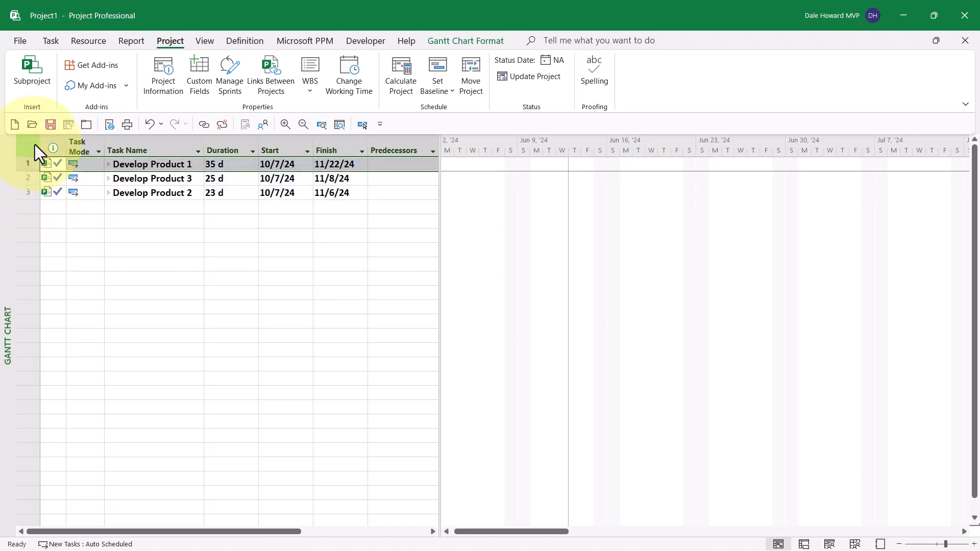
{"action": "left_click", "coordinate": [28, 192]}
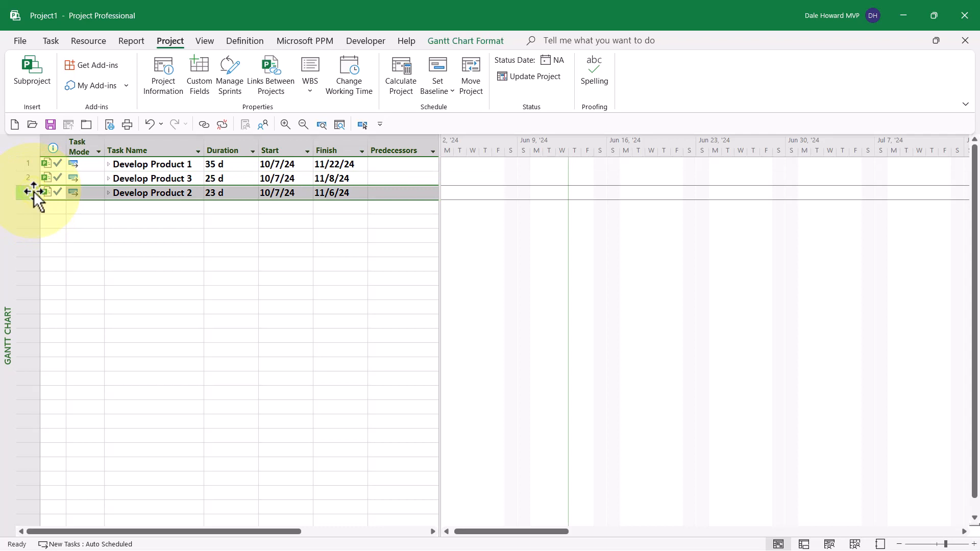
{"action": "left_click_drag", "start_coordinate": [32, 191], "coordinate": [33, 170]}
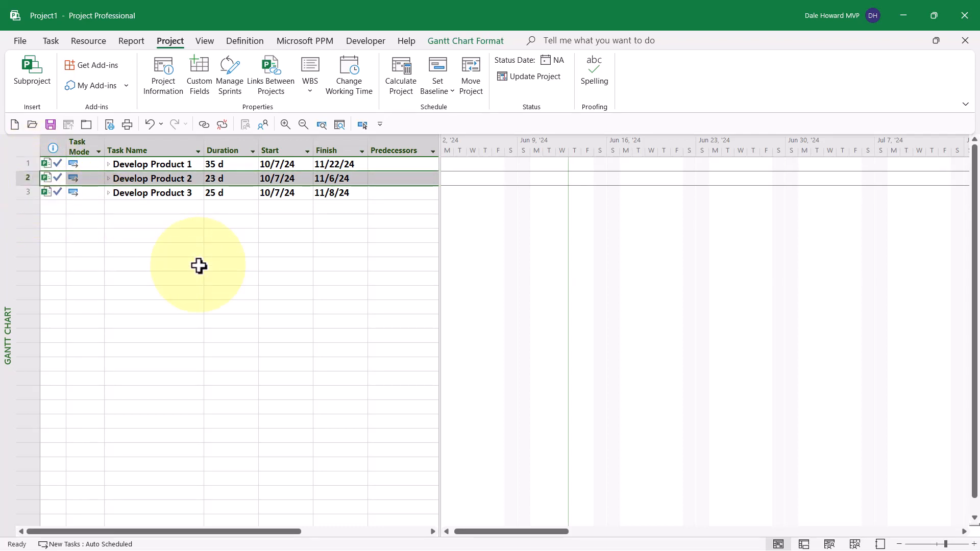
Step: Expand all three subprojects to show their tasks and fit the Task Name column to its contents
{"action": "left_click", "coordinate": [108, 194]}
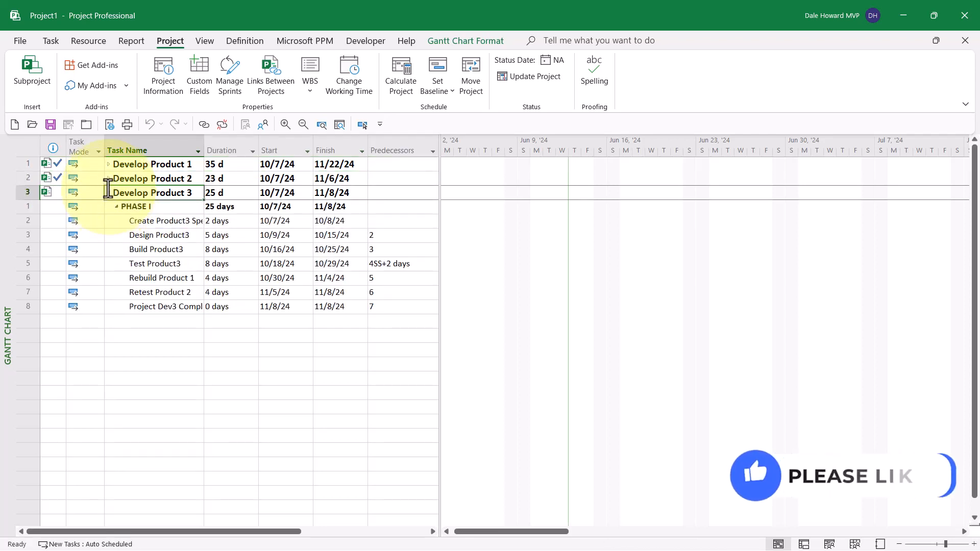
{"action": "left_click", "coordinate": [107, 179]}
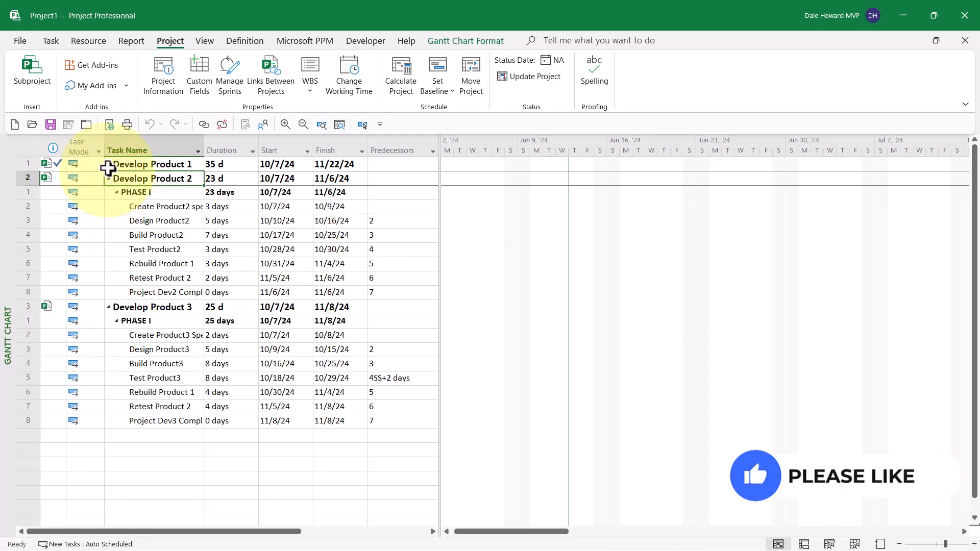
{"action": "left_click", "coordinate": [110, 167]}
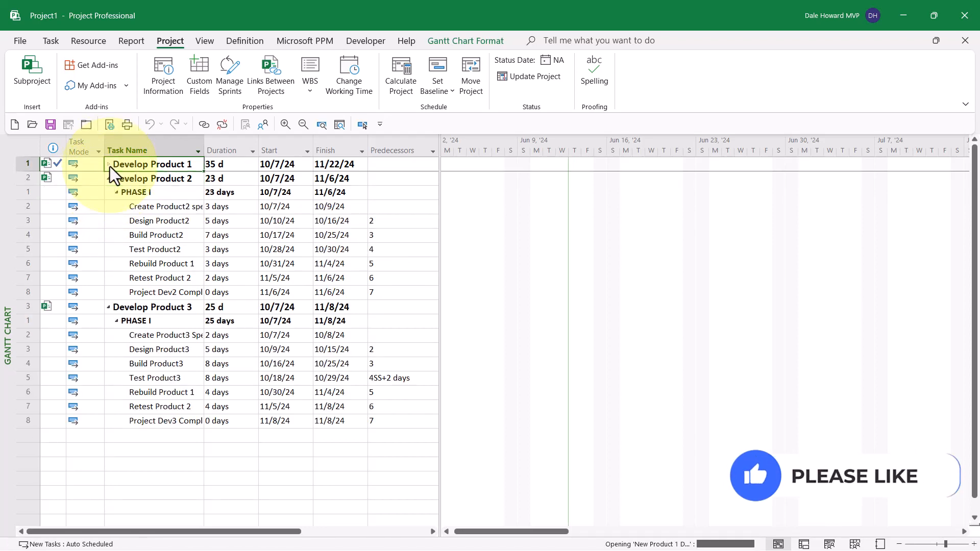
{"action": "double_click", "coordinate": [205, 147]}
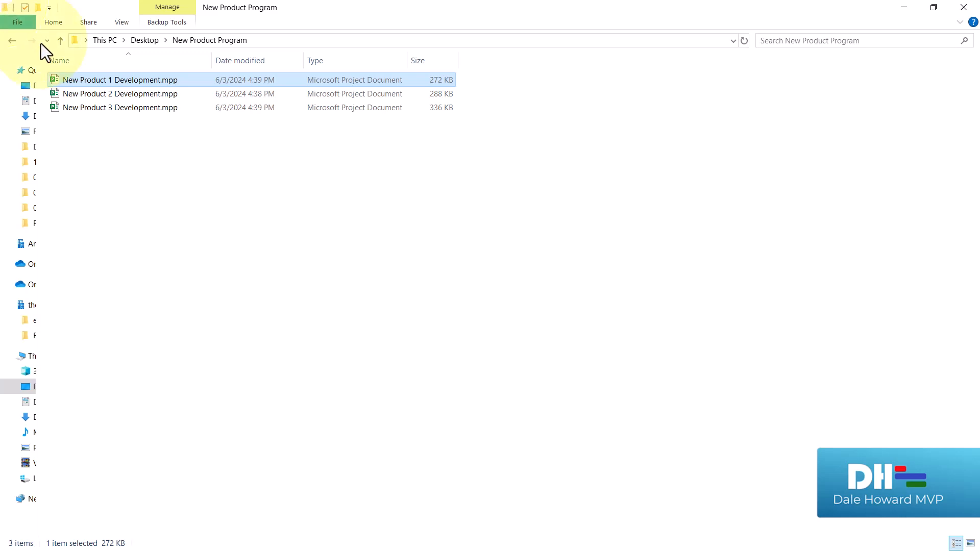
Step: In File Explorer, open the New Product 1, 2 and 3 Development.mpp files together from the New Product Program folder
{"action": "left_click", "coordinate": [155, 110], "text": "shift"}
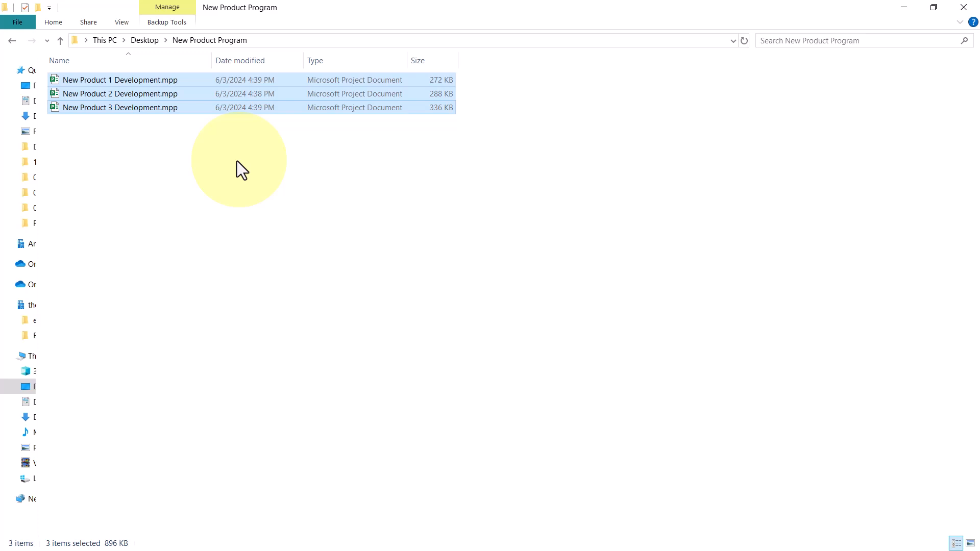
{"action": "right_click", "coordinate": [152, 92]}
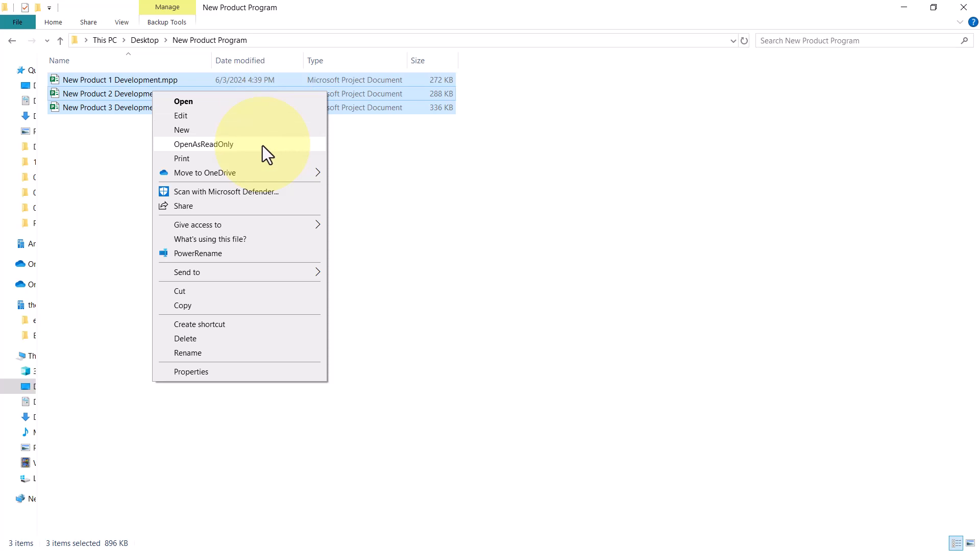
{"action": "left_click", "coordinate": [243, 101]}
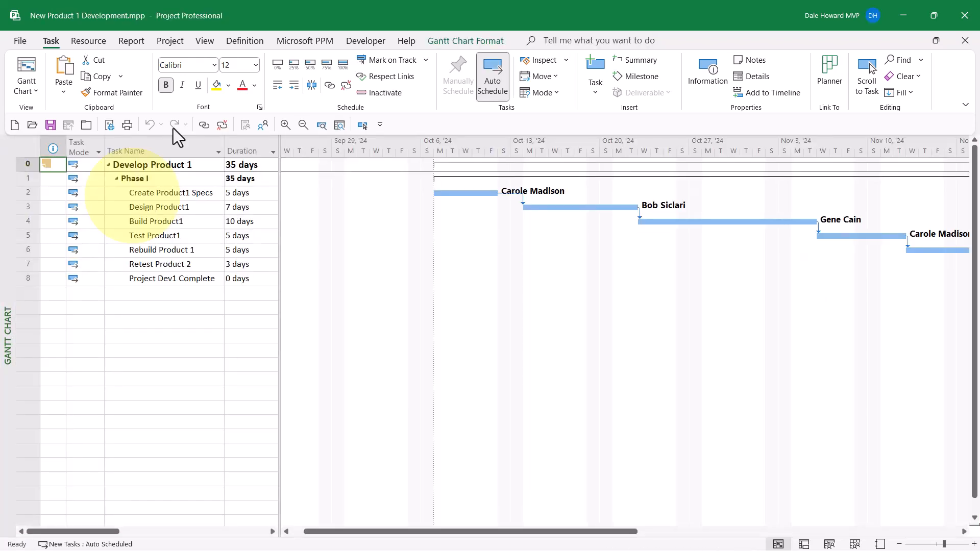
Step: Combine the three open New Product Development projects into one new window using the Gantt Chart view
{"action": "left_click", "coordinate": [206, 42]}
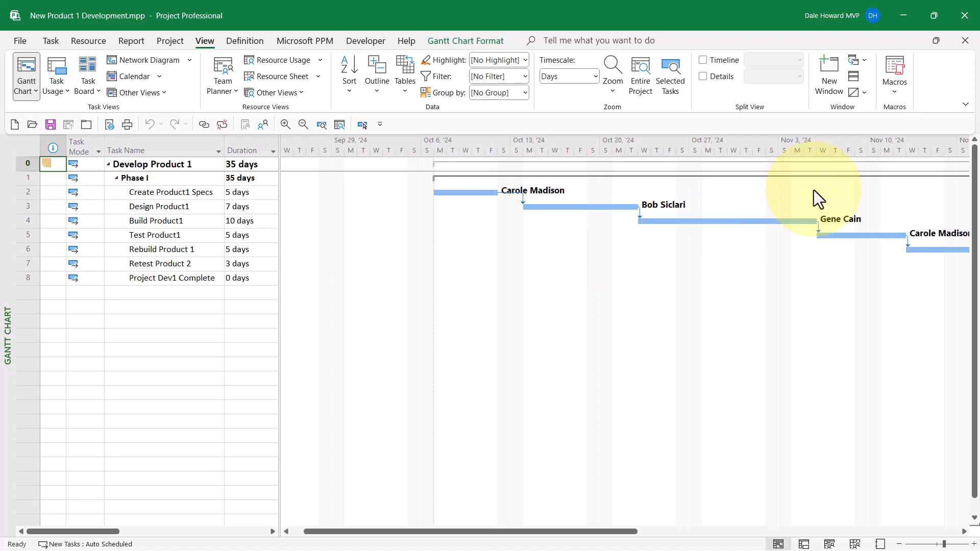
{"action": "left_click", "coordinate": [831, 68]}
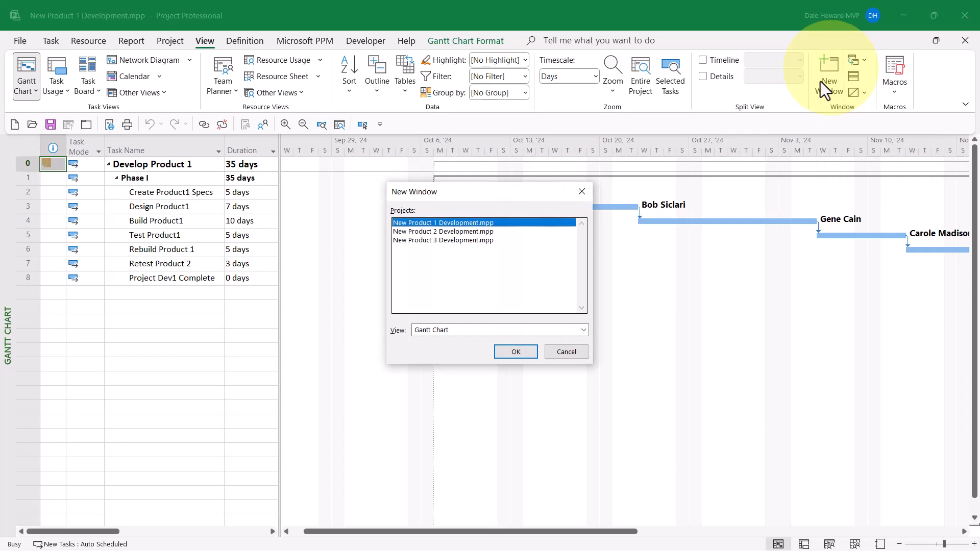
{"action": "left_click", "coordinate": [480, 232], "text": "ctrl"}
{"action": "left_click", "coordinate": [480, 238], "text": "ctrl"}
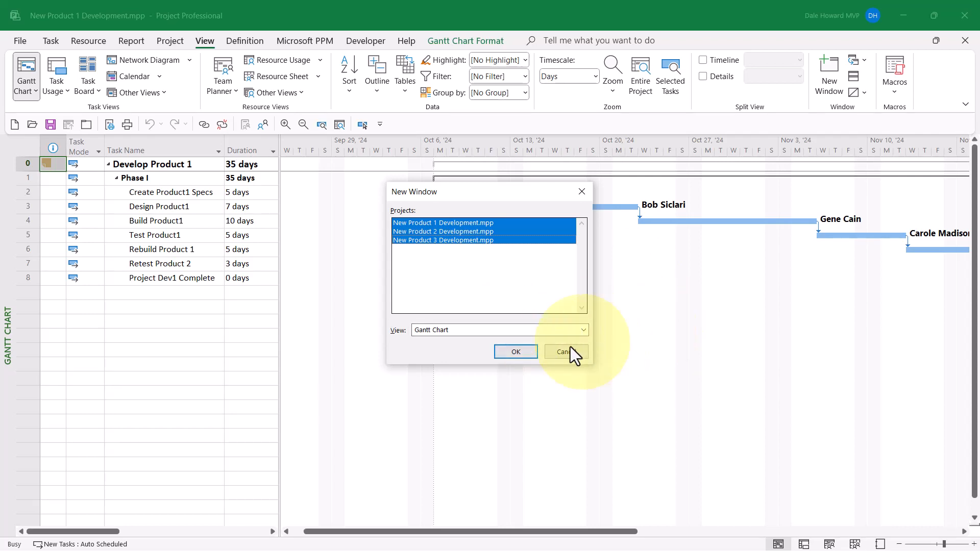
{"action": "left_click", "coordinate": [532, 351]}
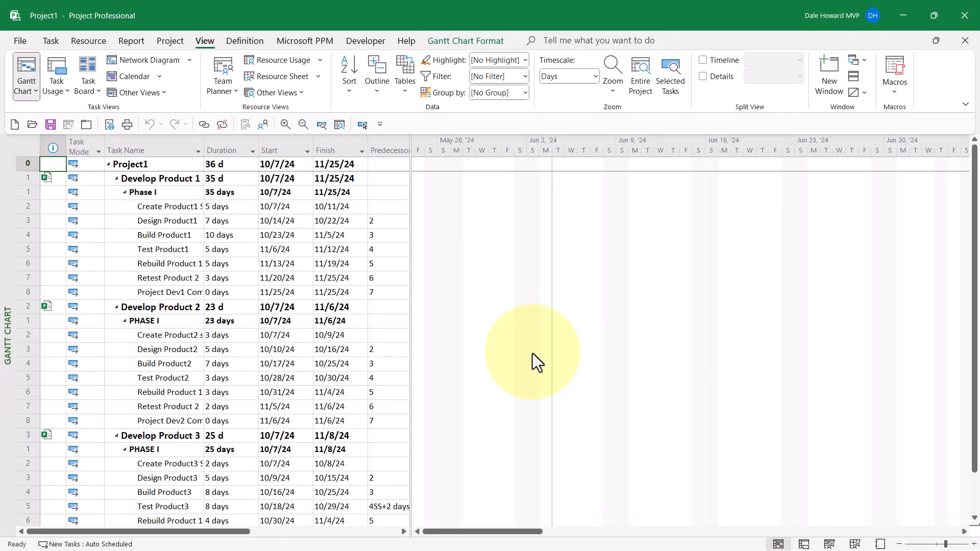
Step: Fit the Task Name column to its contents and bring the Gantt bars of the Project1 summary task into view
{"action": "double_click", "coordinate": [204, 134]}
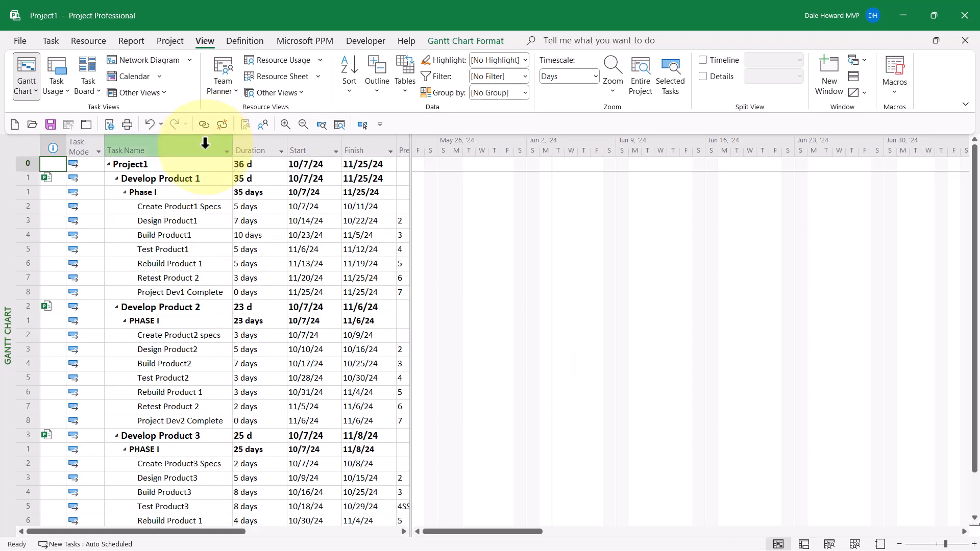
{"action": "left_click", "coordinate": [194, 162]}
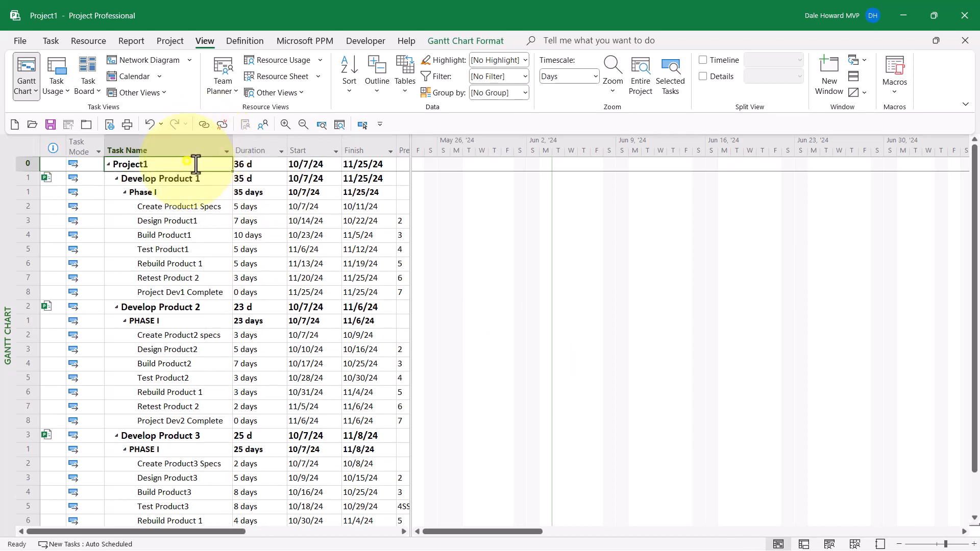
{"action": "left_click", "coordinate": [362, 125]}
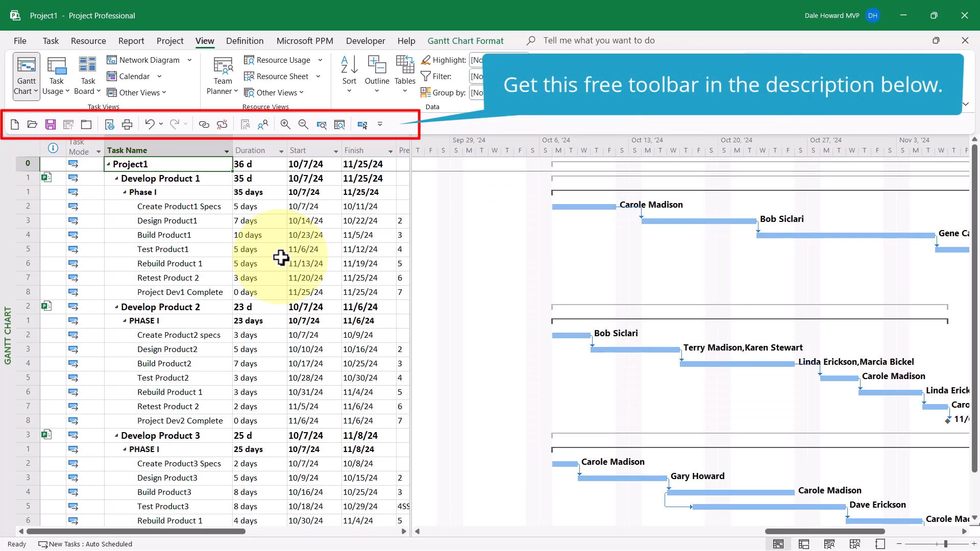
Step: Save the master project as New Product Program in the New Product Program folder, saving the changes to all subprojects too
{"action": "left_click", "coordinate": [50, 124]}
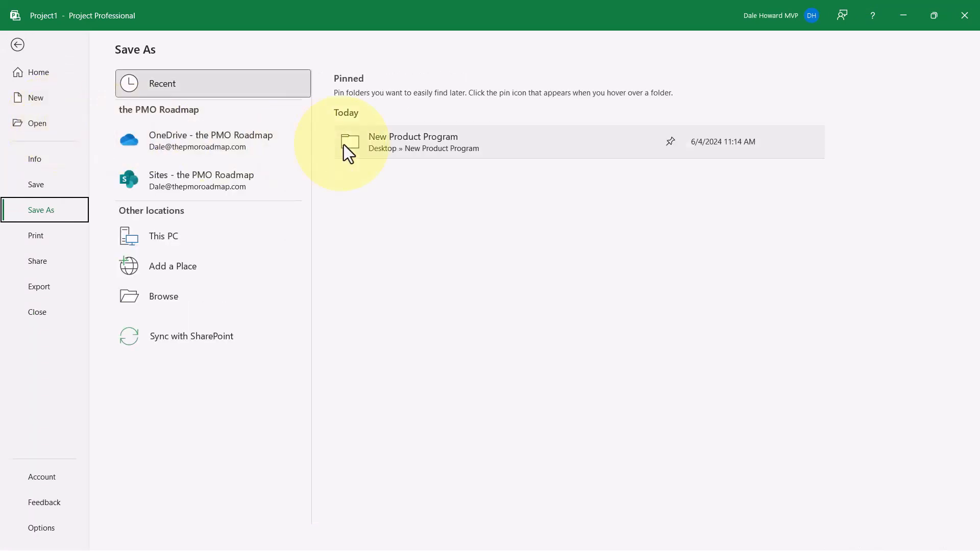
{"action": "left_click", "coordinate": [421, 143]}
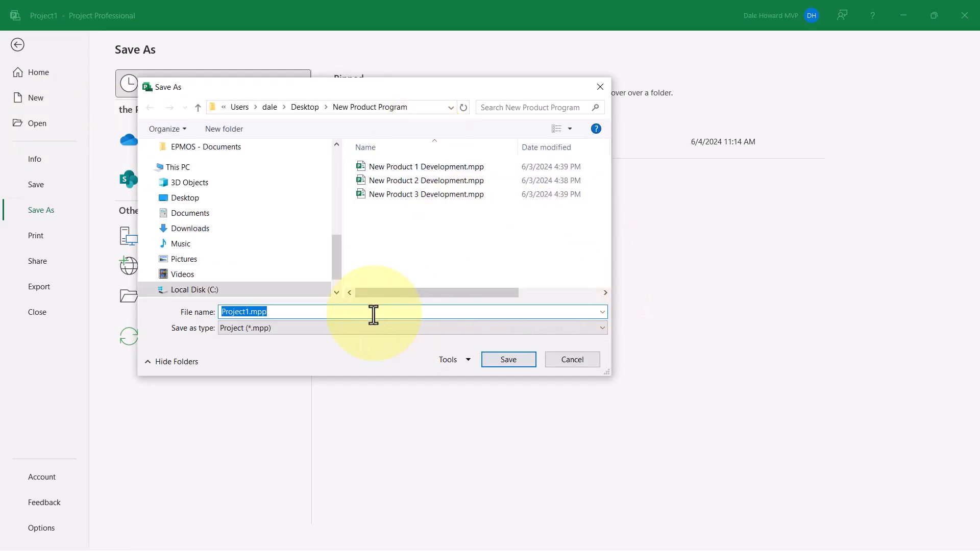
{"action": "type", "text": "New Product Program"}
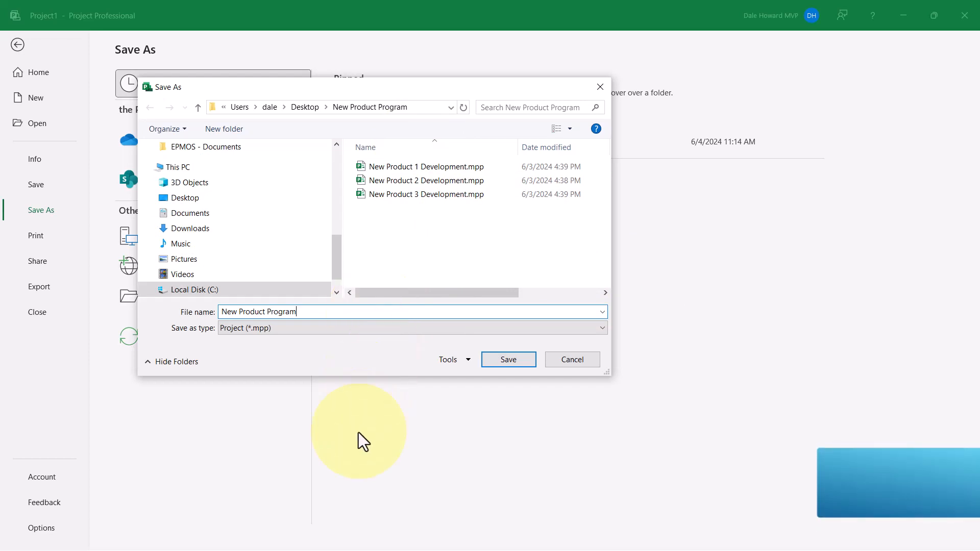
{"action": "left_click", "coordinate": [516, 361]}
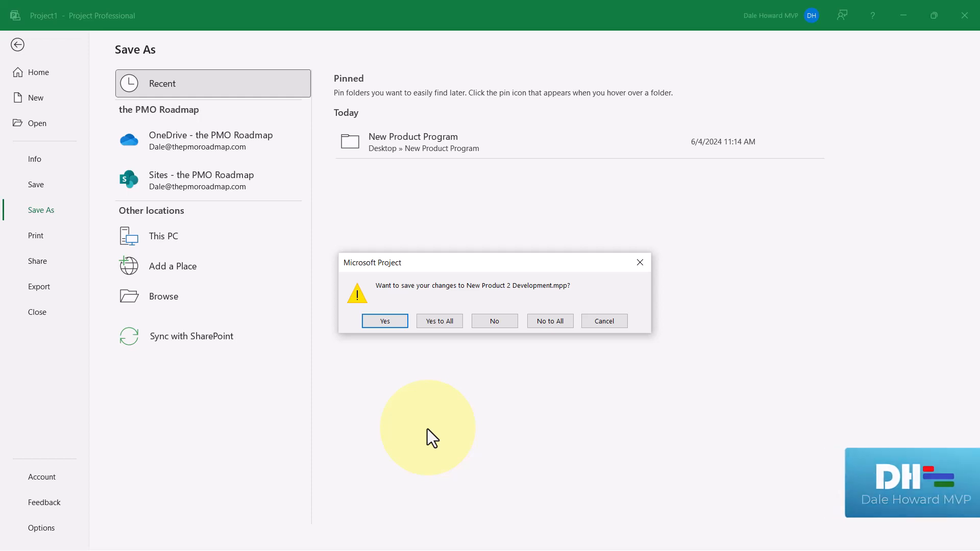
{"action": "left_click", "coordinate": [449, 323]}
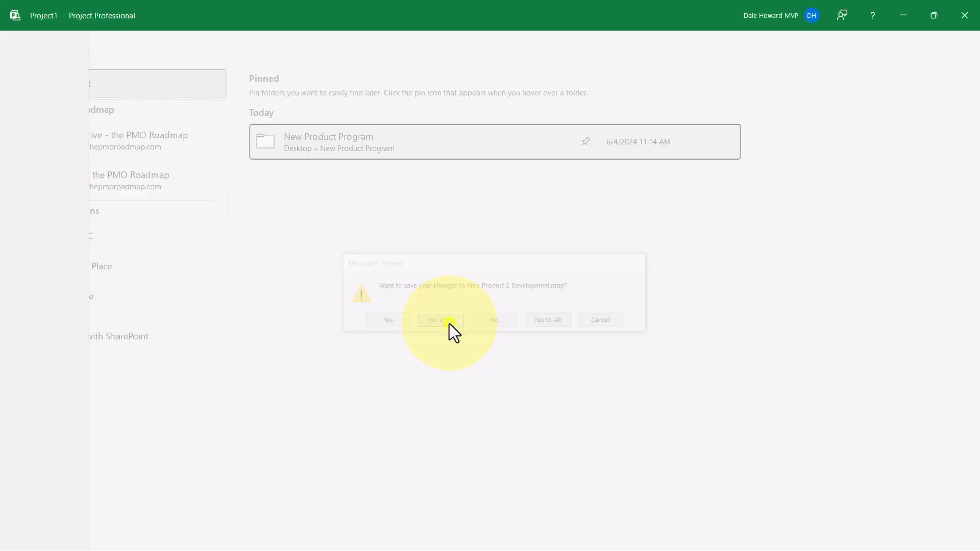